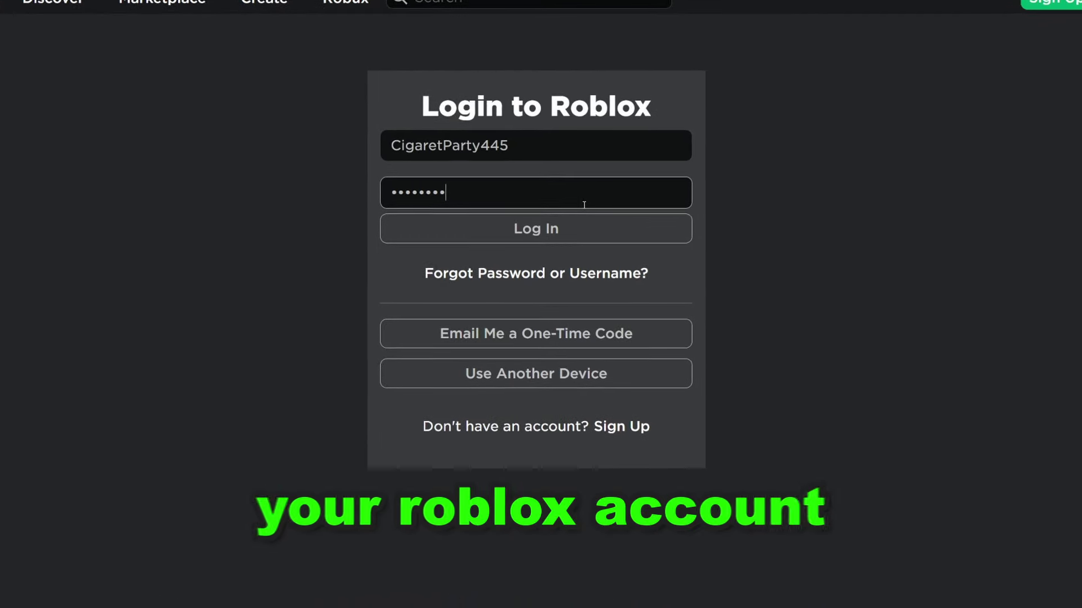
Try logging in with the entered credentials and select the incorrect username or password error
{"action": "left_click", "coordinate": [535, 225]}
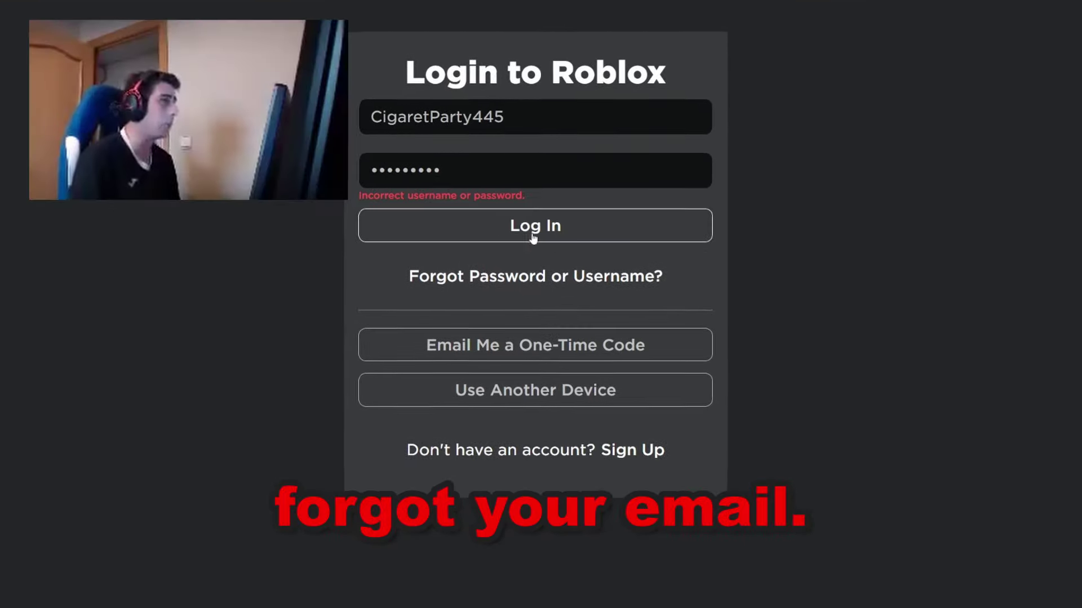
{"action": "triple_click", "coordinate": [523, 192]}
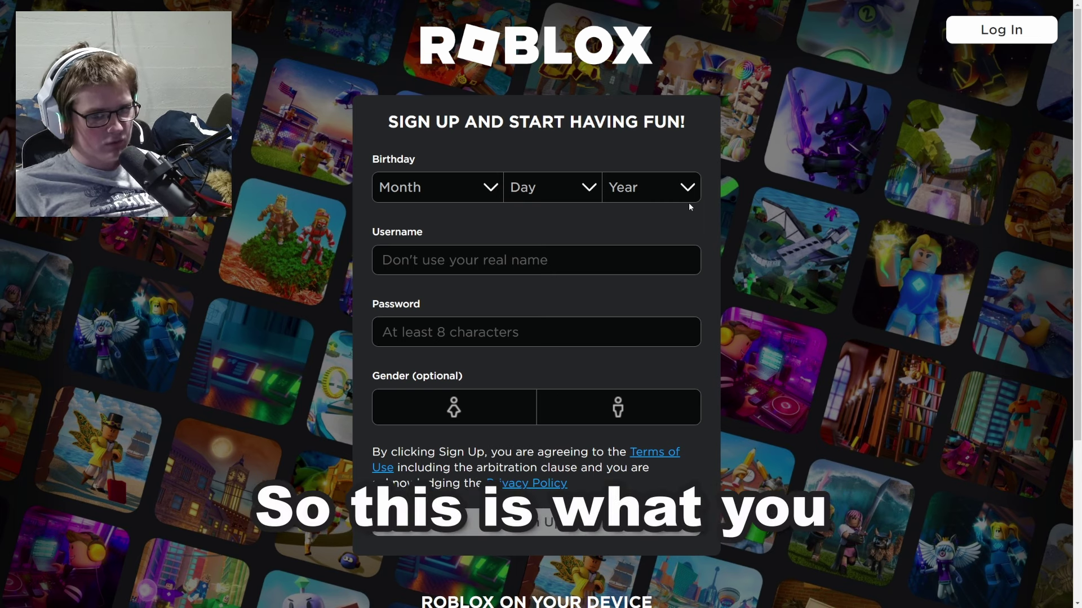
Set the sign-up birthday to January 01, 1998 and start typing a new username
{"action": "left_click", "coordinate": [451, 187]}
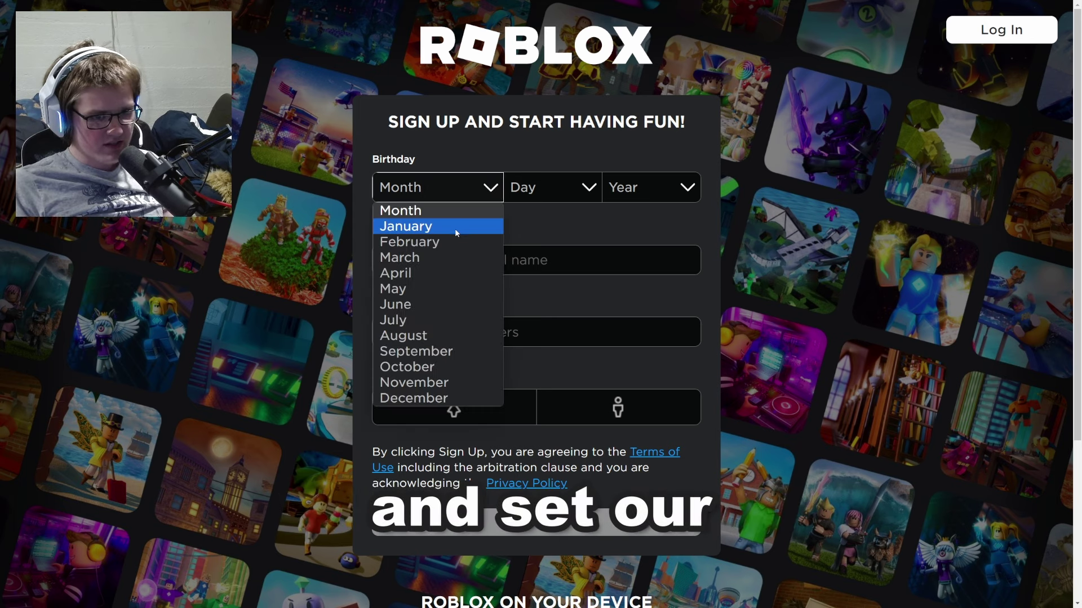
{"action": "left_click", "coordinate": [454, 226]}
{"action": "left_click", "coordinate": [559, 192]}
{"action": "left_click", "coordinate": [561, 228]}
{"action": "left_click", "coordinate": [633, 189]}
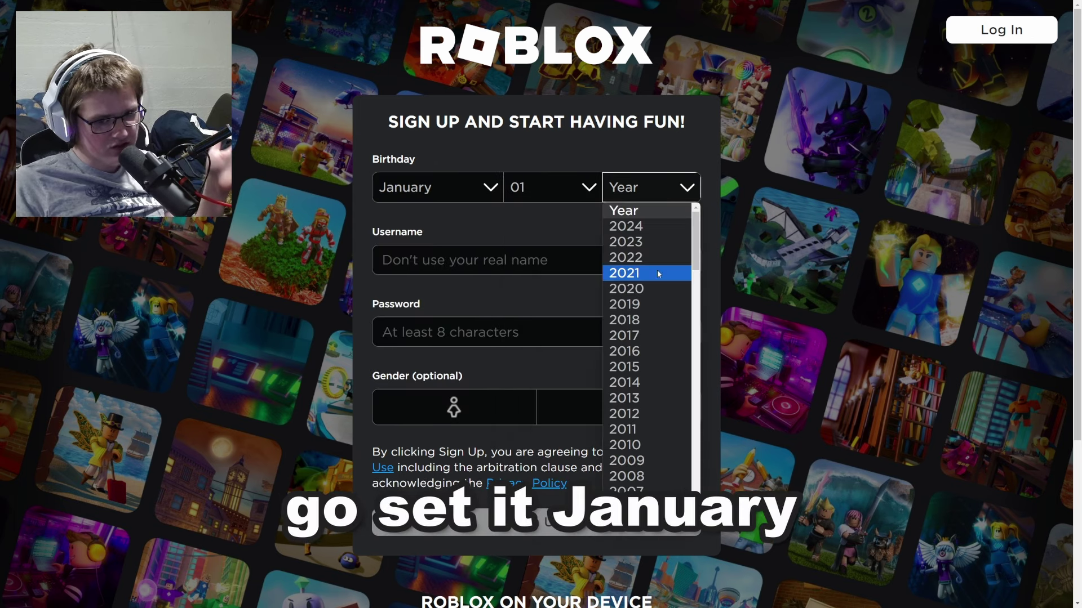
{"action": "scroll", "coordinate": [650, 309], "scroll_direction": "down", "scroll_amount": 4}
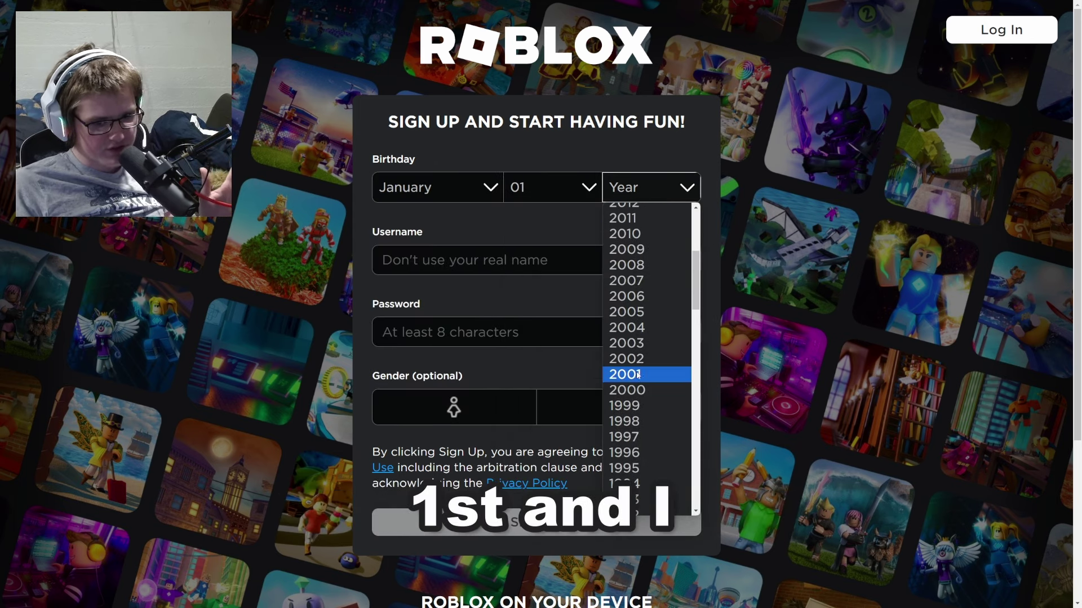
{"action": "left_click", "coordinate": [638, 422]}
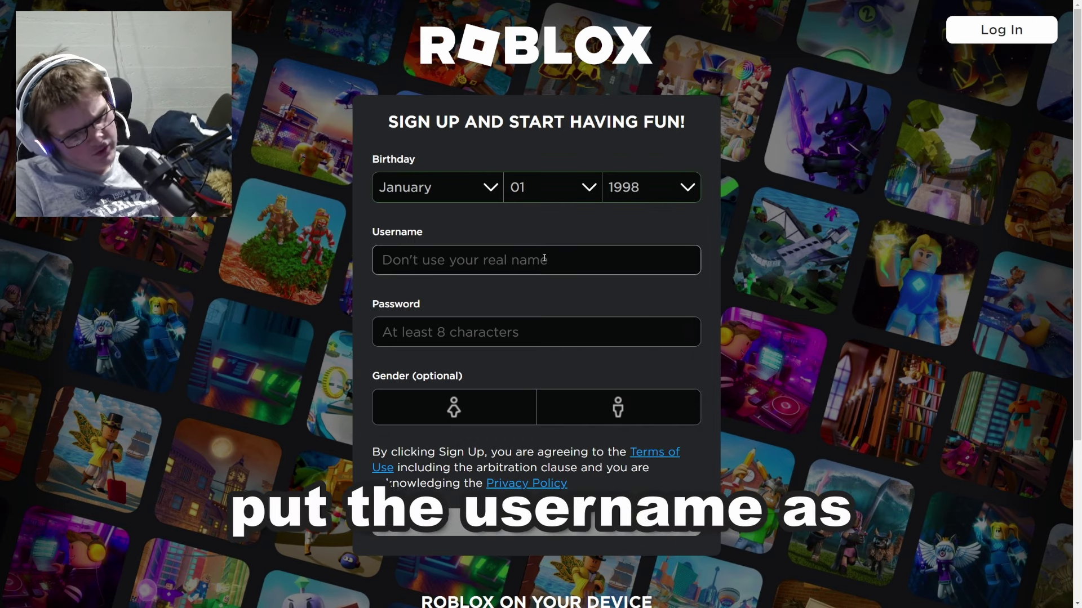
{"action": "type", "text": "h"}
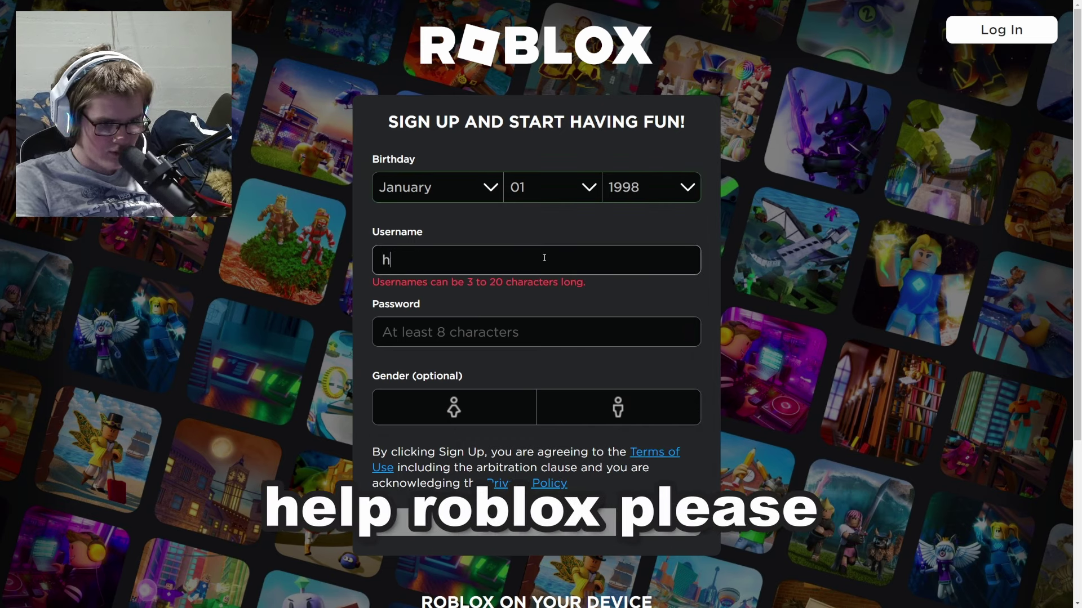
{"action": "type", "text": "elproblxplzzzzz"}
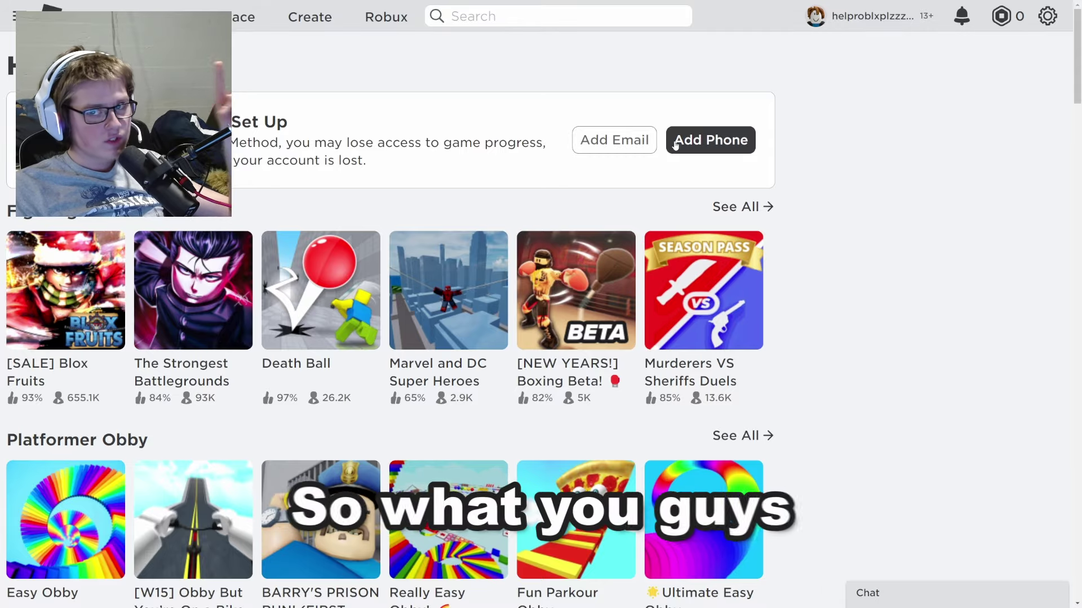
Scroll to the home page footer and open the About Us page
{"action": "scroll", "coordinate": [858, 76], "scroll_direction": "down", "scroll_amount": 20}
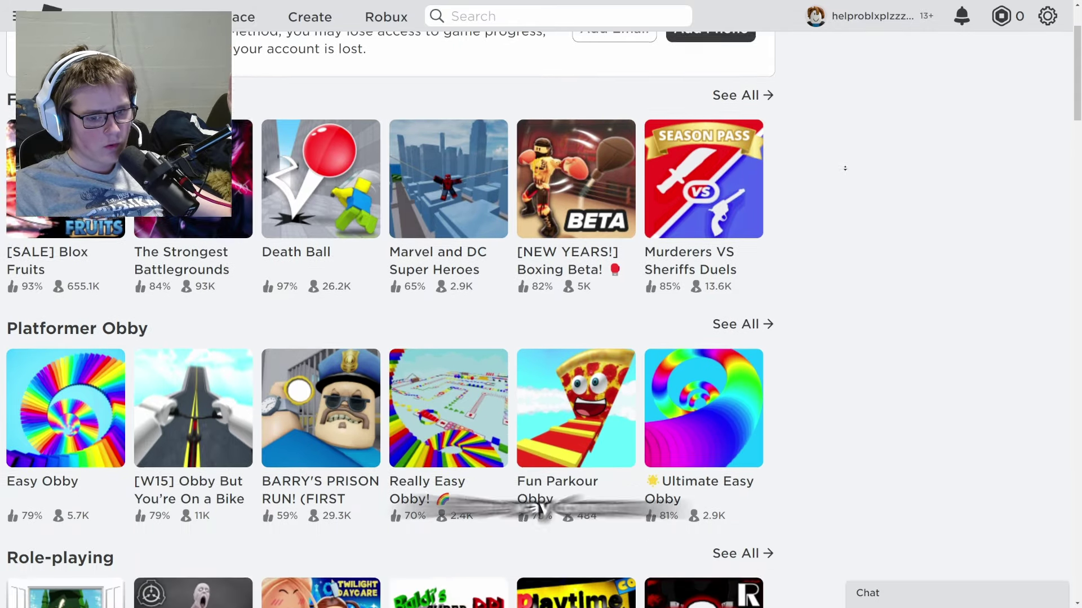
{"action": "scroll", "coordinate": [838, 240], "scroll_direction": "down", "scroll_amount": 20}
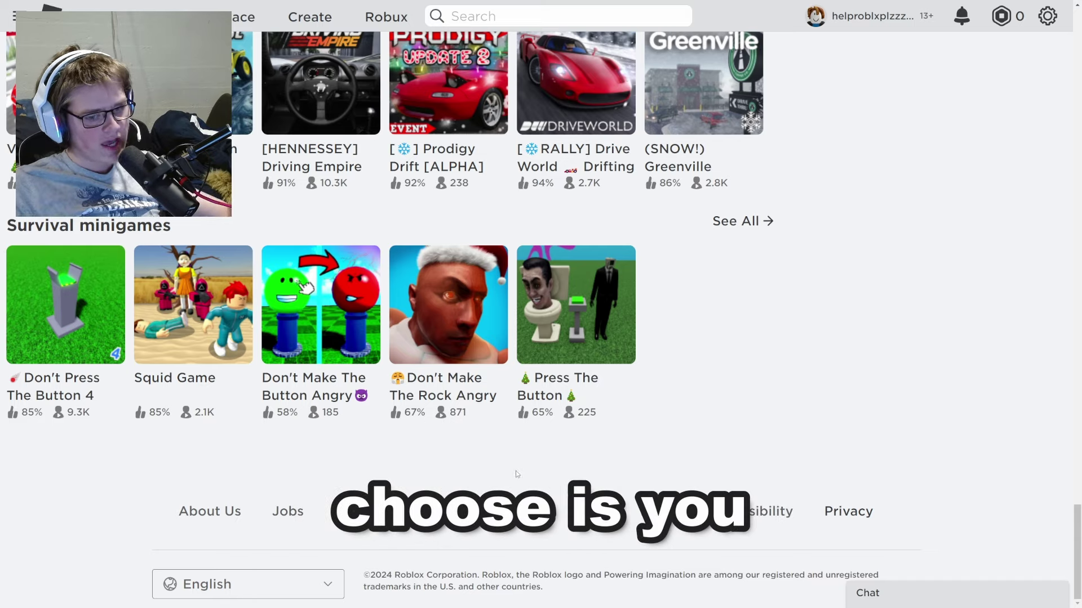
{"action": "left_click", "coordinate": [198, 511]}
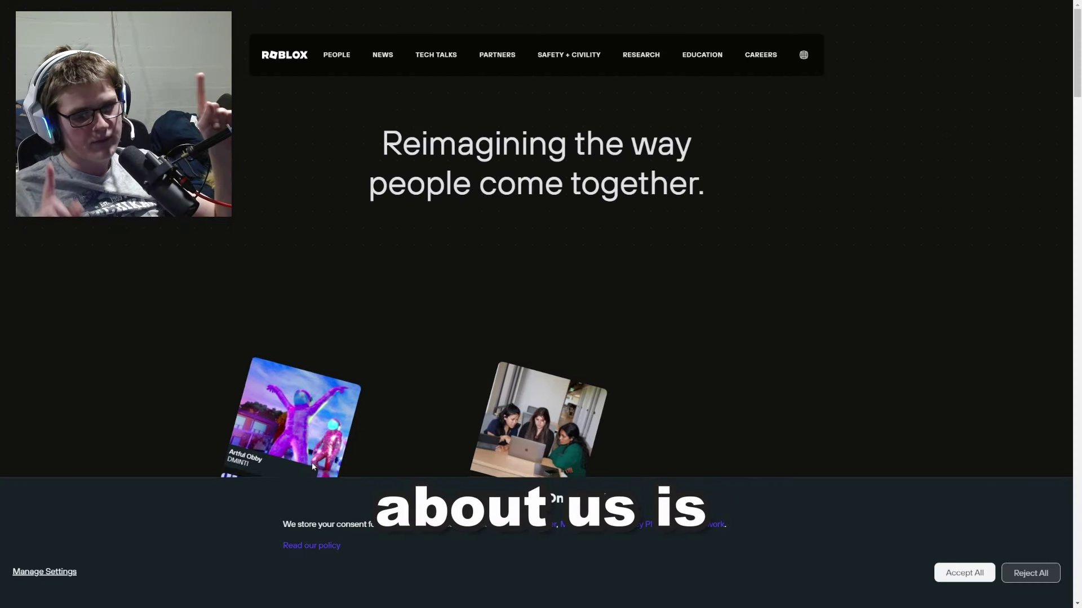
Accept all cookies, then open FAQ from the footer's Resources column
{"action": "left_click", "coordinate": [960, 573]}
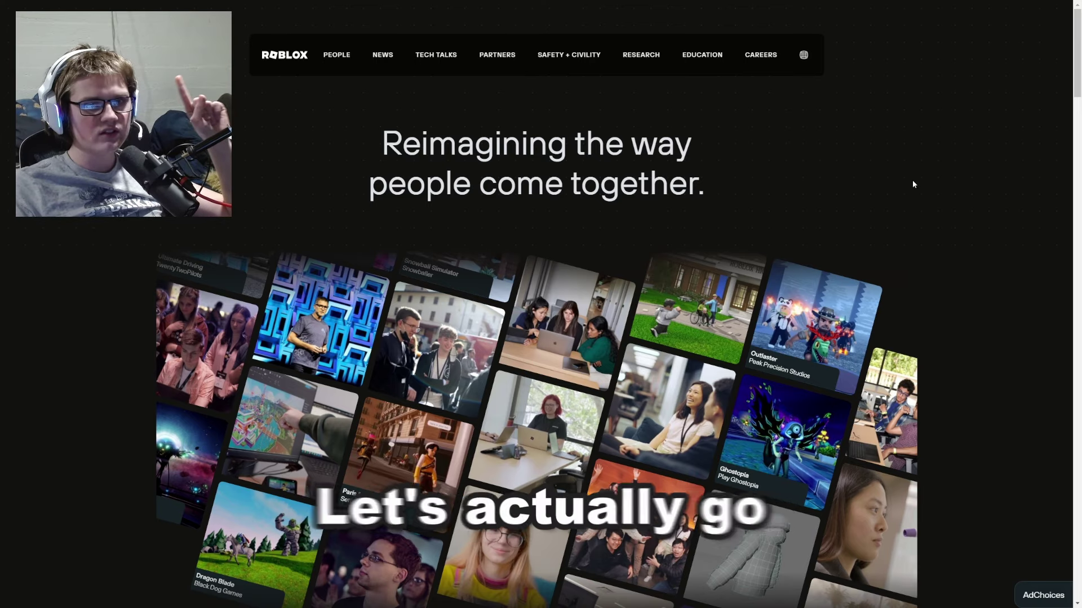
{"action": "scroll", "coordinate": [897, 153], "scroll_direction": "down", "scroll_amount": 6}
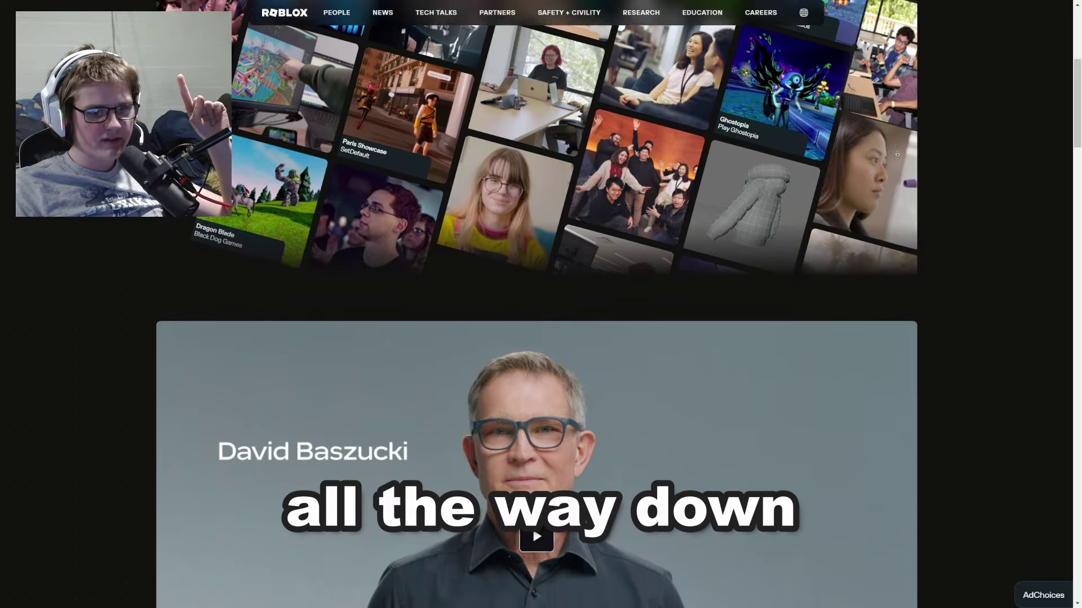
{"action": "scroll", "coordinate": [897, 153], "scroll_direction": "down", "scroll_amount": 15}
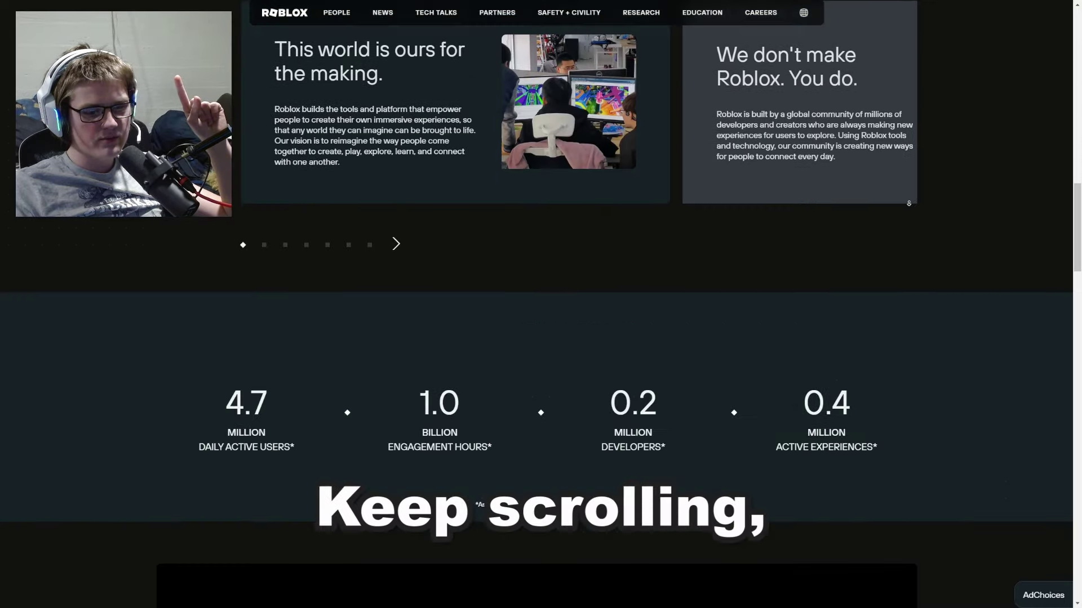
{"action": "scroll", "coordinate": [909, 203], "scroll_direction": "down", "scroll_amount": 20}
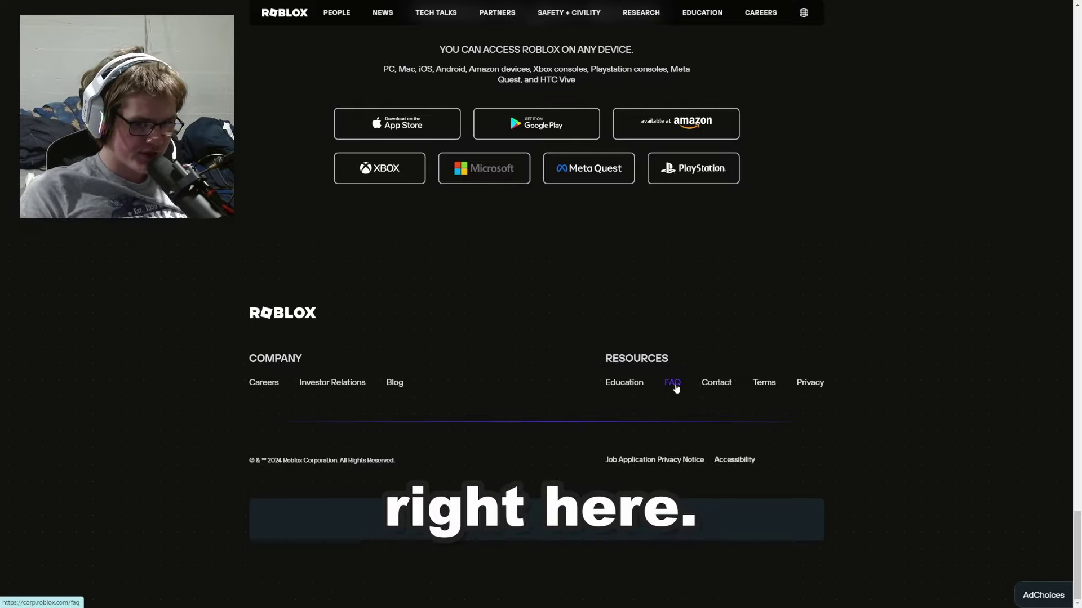
{"action": "left_click", "coordinate": [673, 386]}
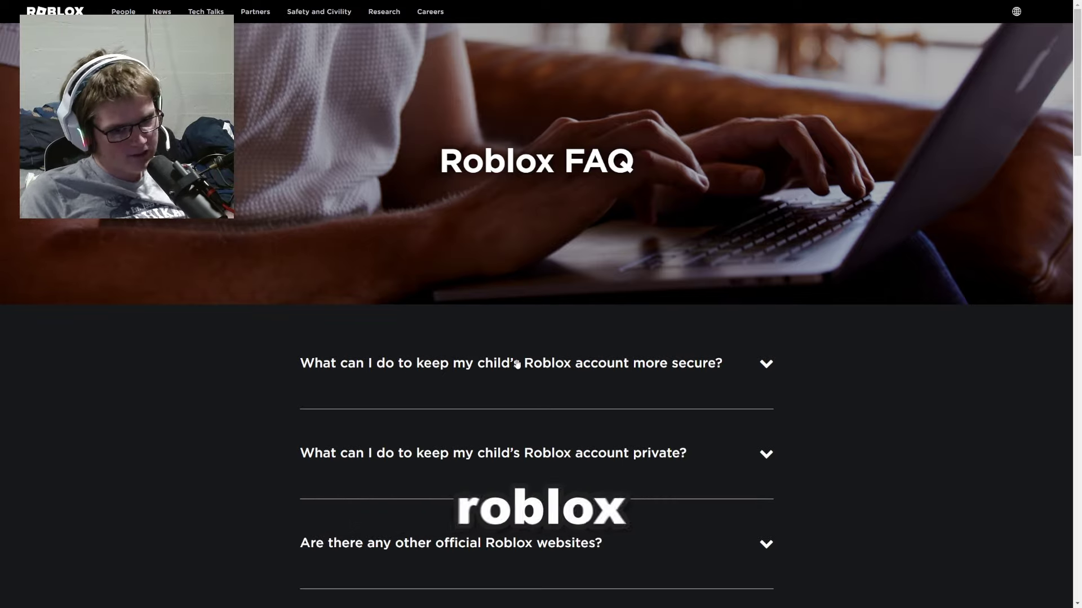
Scroll down the FAQ page past the parental controls and age verification questions
{"action": "scroll", "coordinate": [321, 270], "scroll_direction": "down", "scroll_amount": 10}
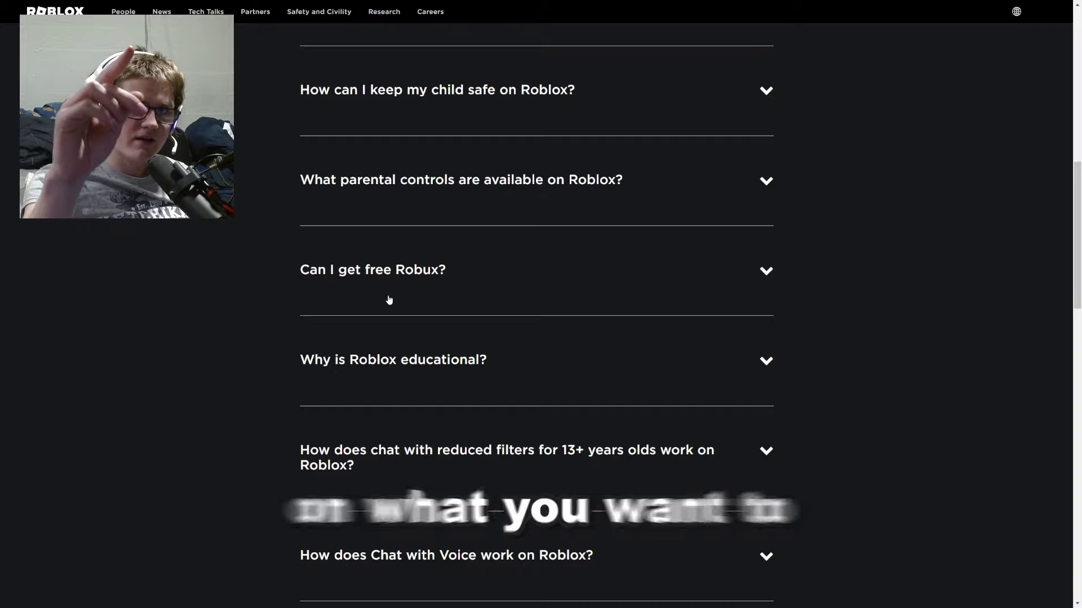
{"action": "scroll", "coordinate": [498, 297], "scroll_direction": "down", "scroll_amount": 20}
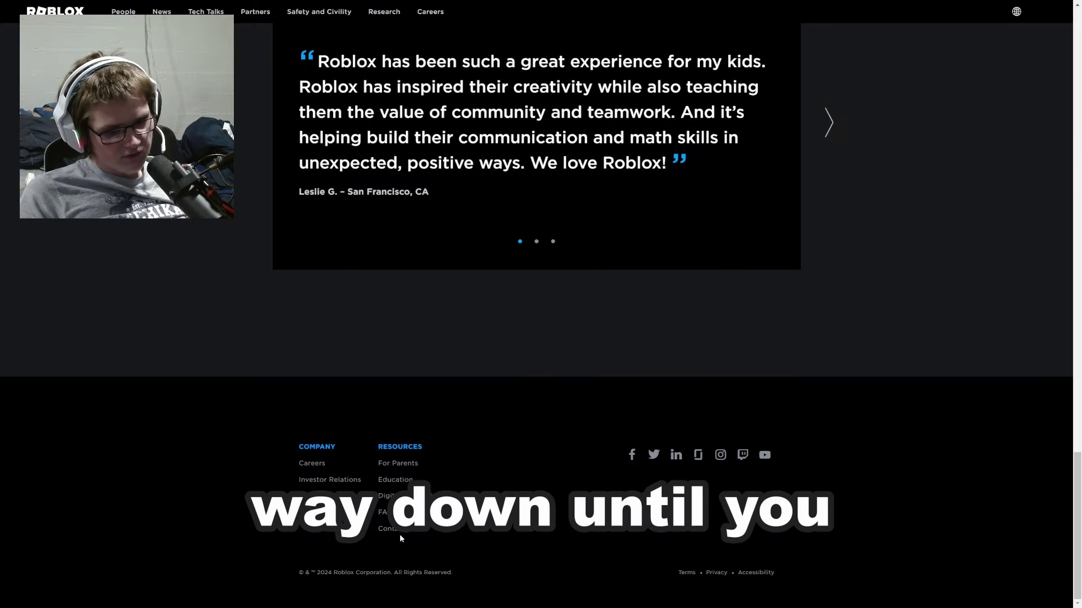
Open Contact from the footer, browse its help cards, and choose Technical Issues
{"action": "left_click", "coordinate": [396, 530]}
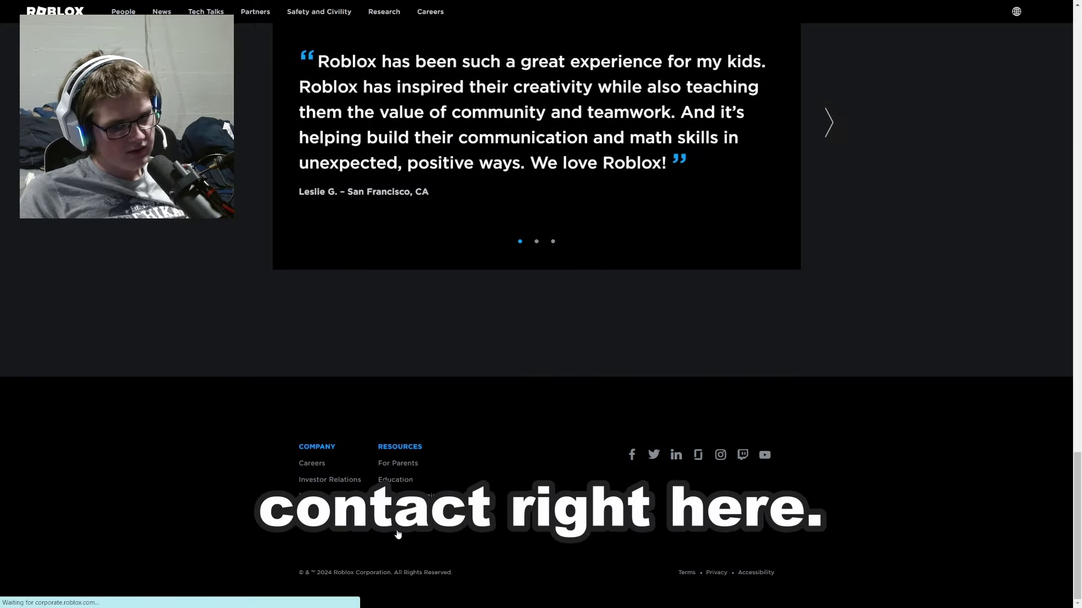
{"action": "scroll", "coordinate": [458, 326], "scroll_direction": "down", "scroll_amount": 5}
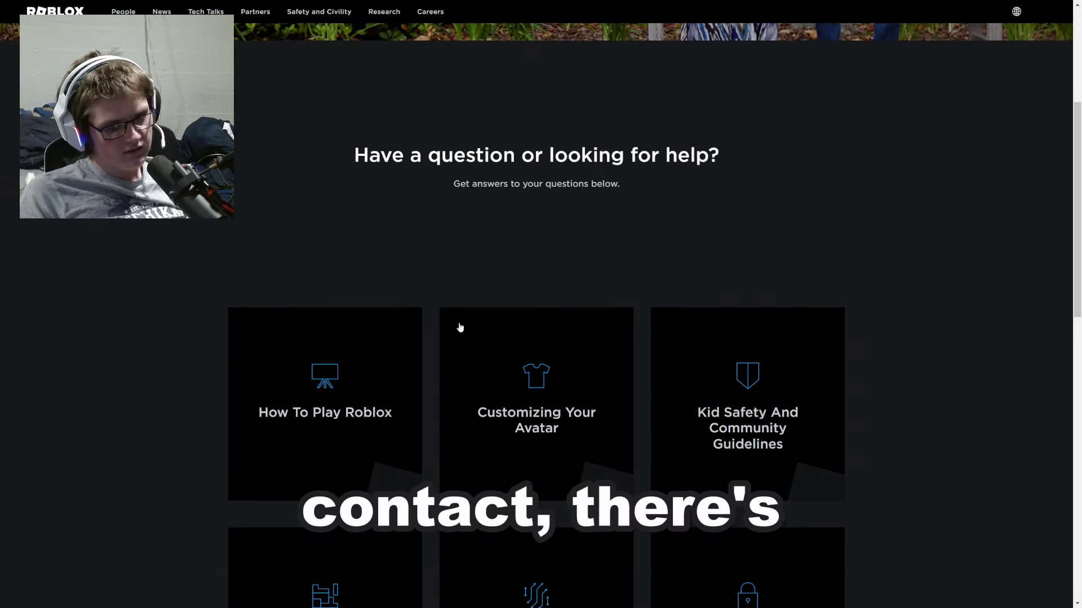
{"action": "scroll", "coordinate": [186, 237], "scroll_direction": "down", "scroll_amount": 4}
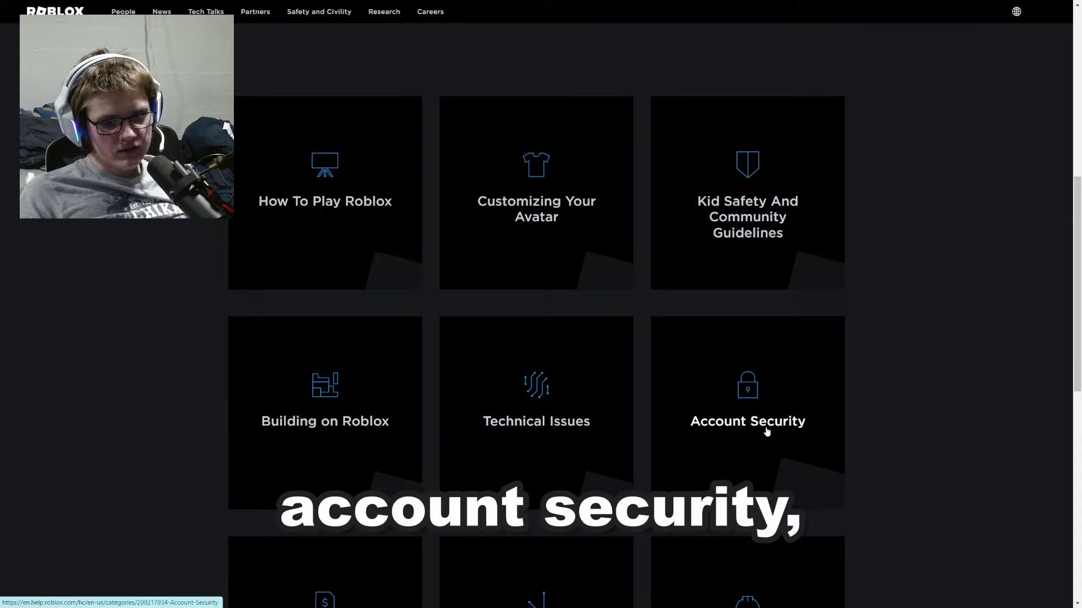
{"action": "scroll", "coordinate": [732, 417], "scroll_direction": "down", "scroll_amount": 1}
{"action": "scroll", "coordinate": [701, 401], "scroll_direction": "down", "scroll_amount": 3}
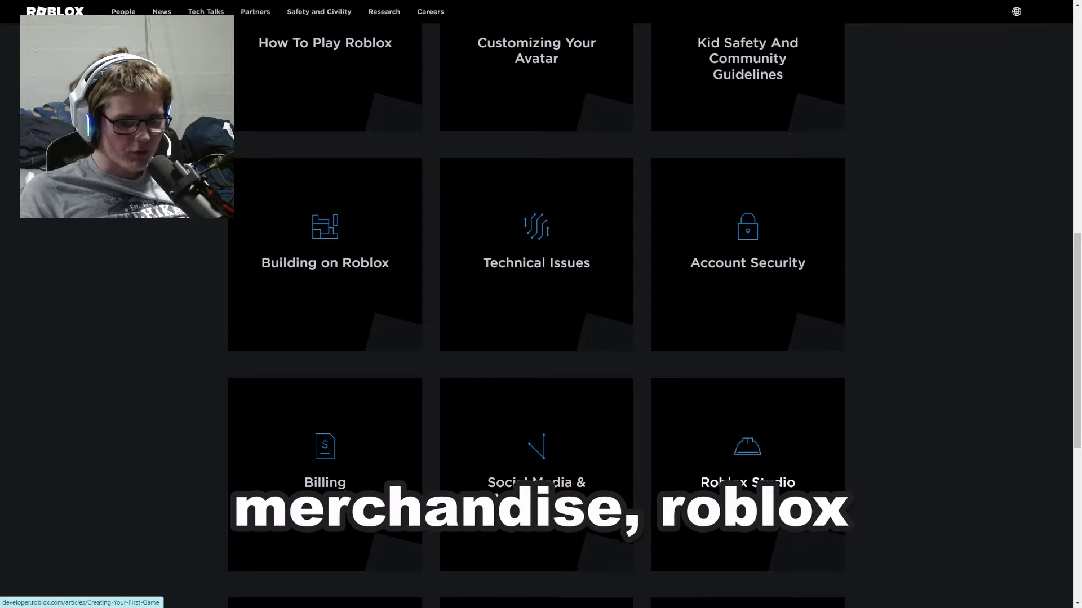
{"action": "scroll", "coordinate": [441, 510], "scroll_direction": "down", "scroll_amount": 3}
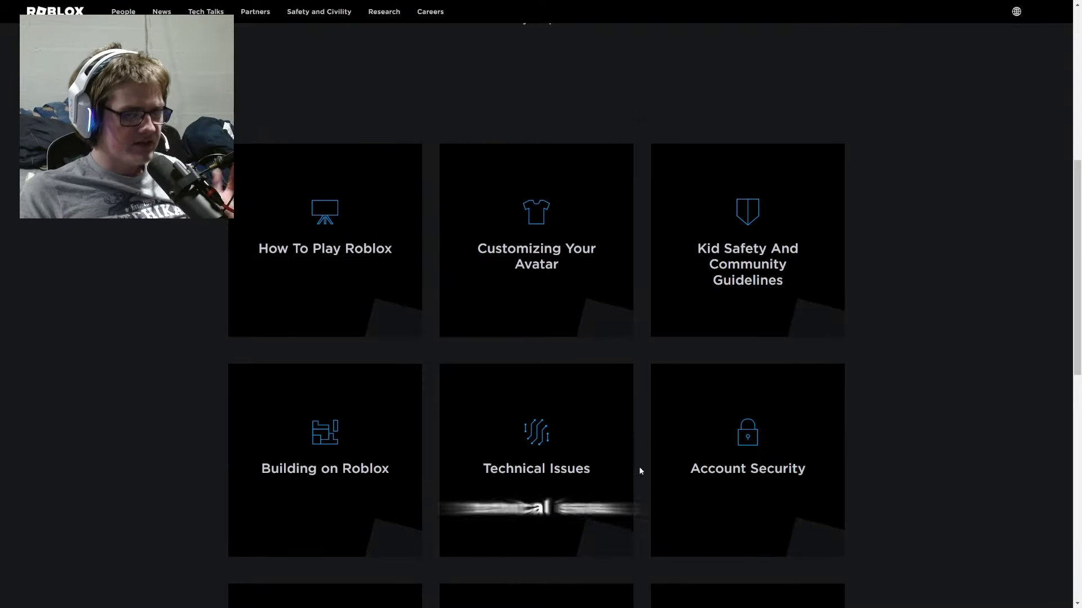
{"action": "left_click", "coordinate": [529, 434]}
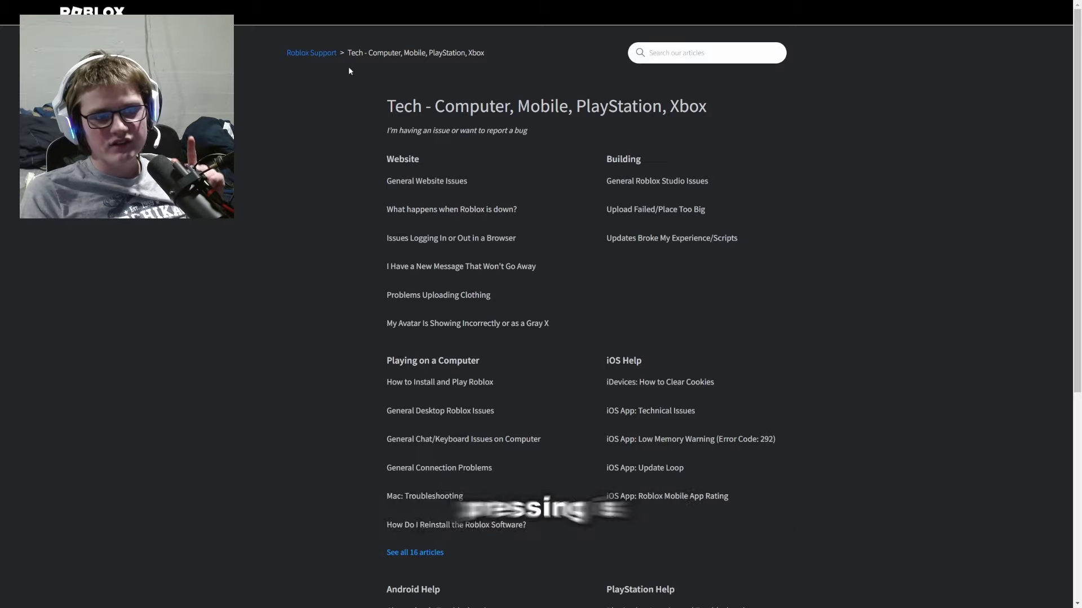
Return to the Roblox Support home page and open the Contact Us promoted article
{"action": "left_click", "coordinate": [311, 53]}
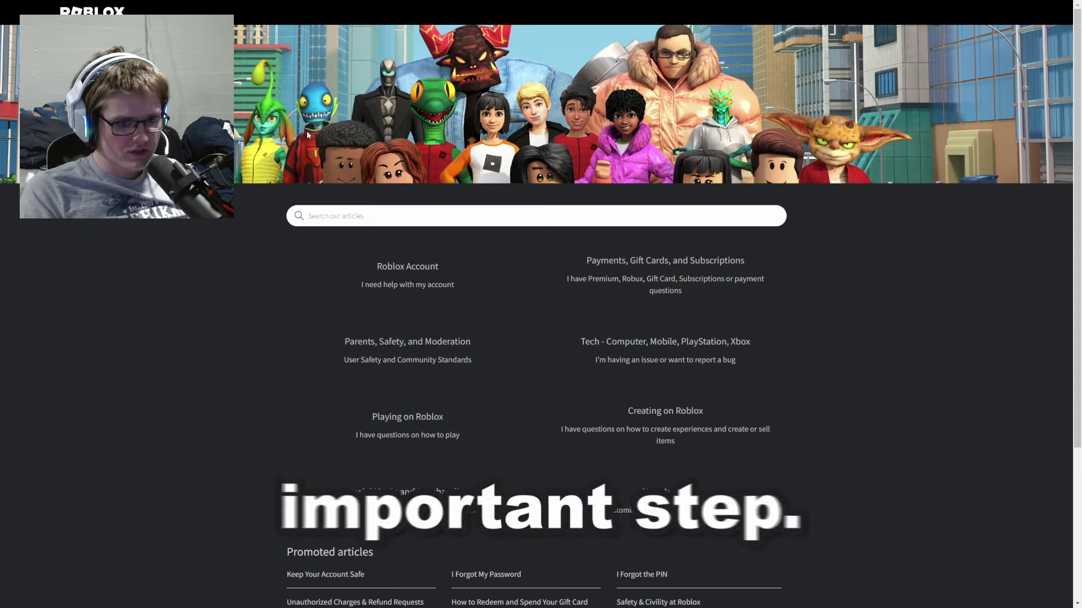
{"action": "scroll", "coordinate": [308, 135], "scroll_direction": "down", "scroll_amount": 4}
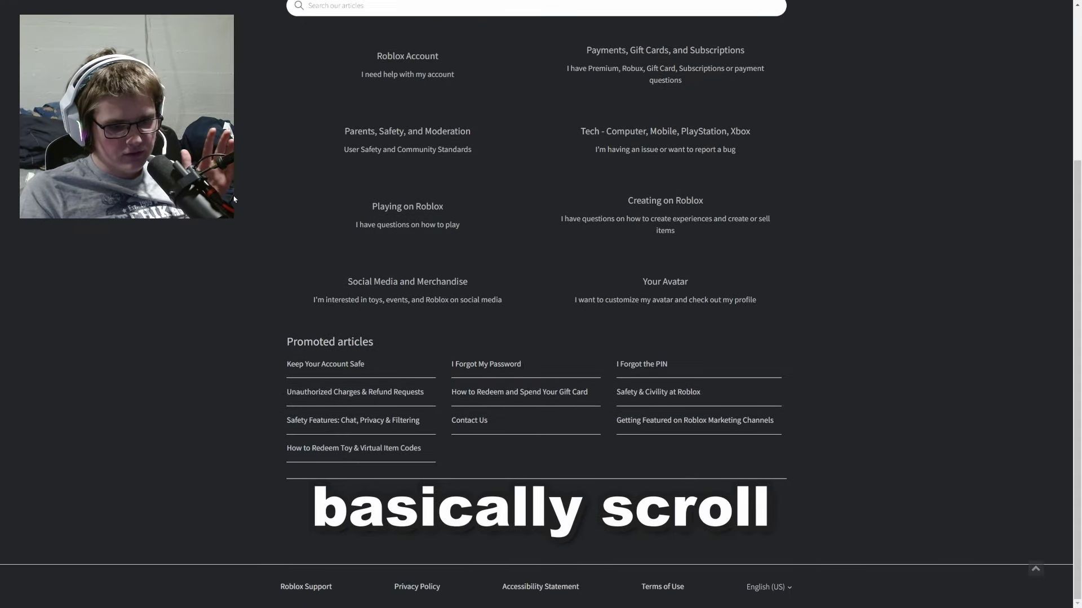
{"action": "left_click", "coordinate": [473, 421]}
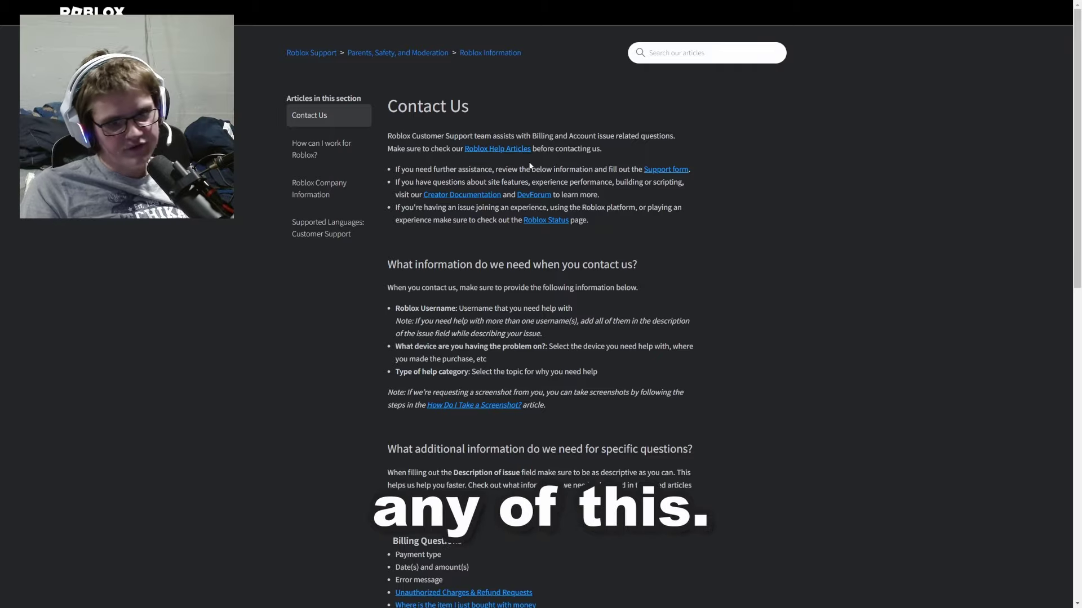
Follow the Support form link in the Contact Us article
{"action": "left_click", "coordinate": [662, 169]}
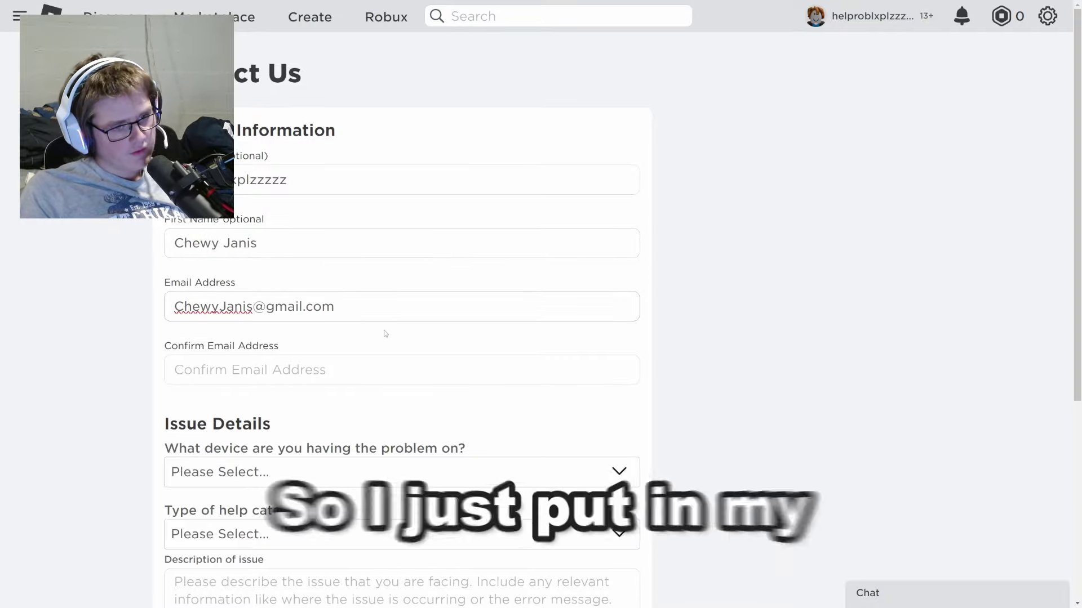
Select the entered e-mail address and choose PC as the problem device
{"action": "key", "text": "ctrl+a"}
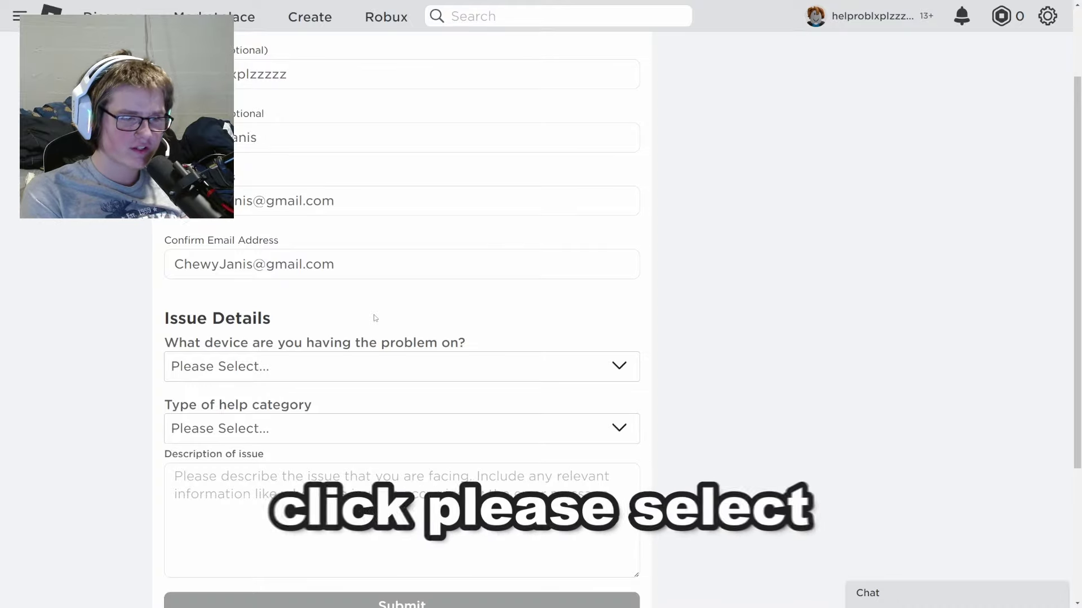
{"action": "left_click", "coordinate": [390, 375]}
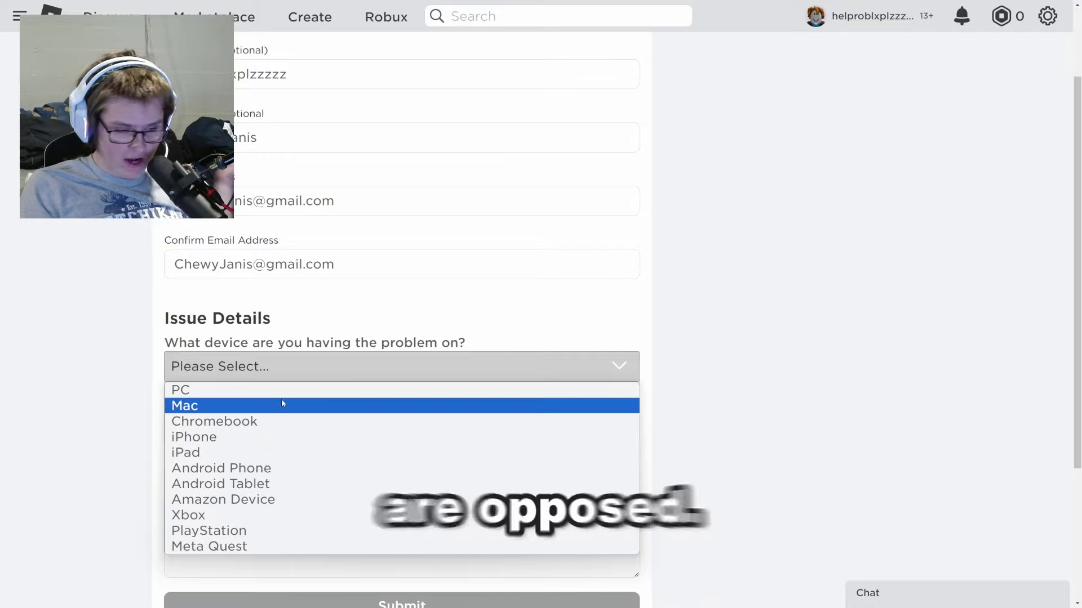
{"action": "left_click", "coordinate": [370, 390]}
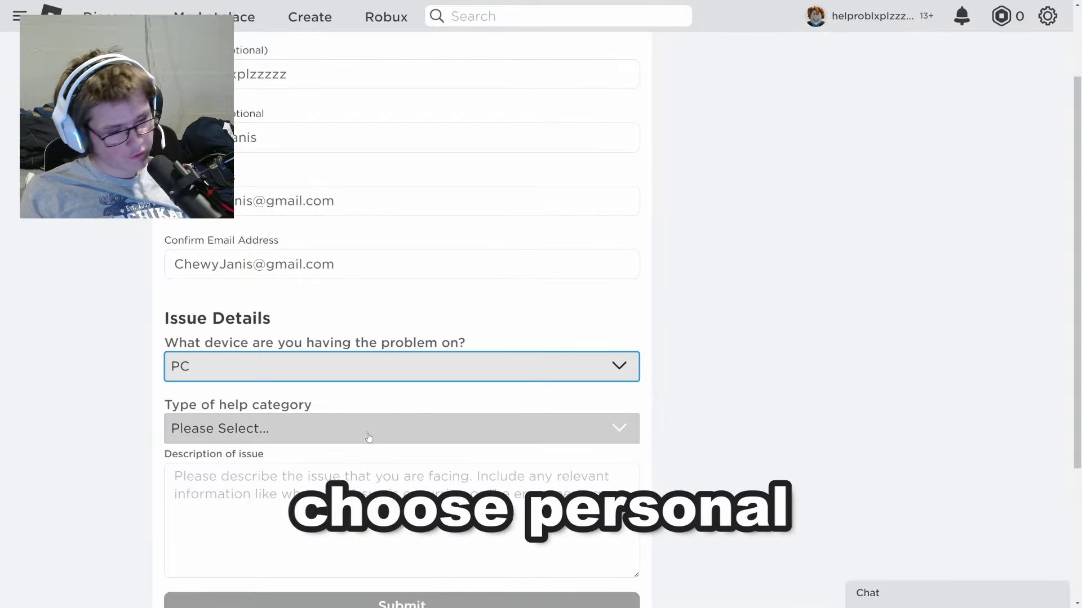